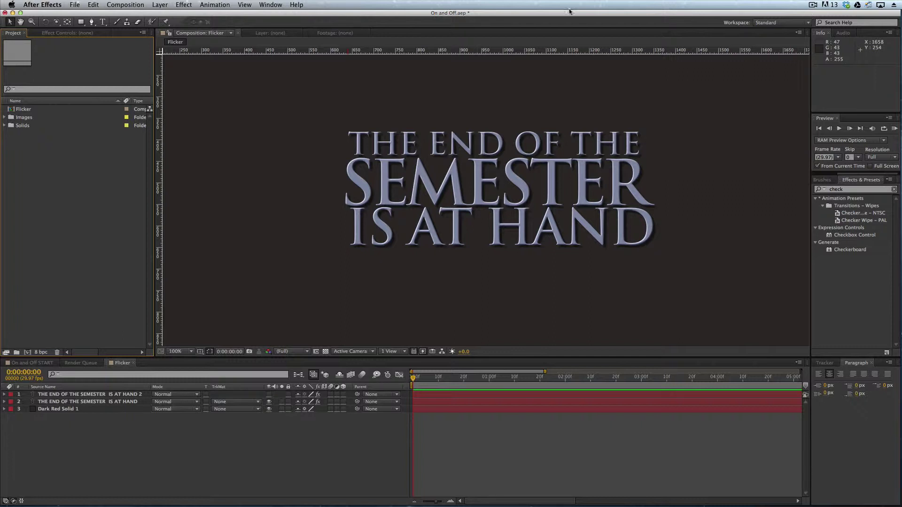
# Step: Turn off the smooth title layer's eye switch so only the rough title stays visible
pyautogui.click(270, 402)
pyautogui.click(269, 397)
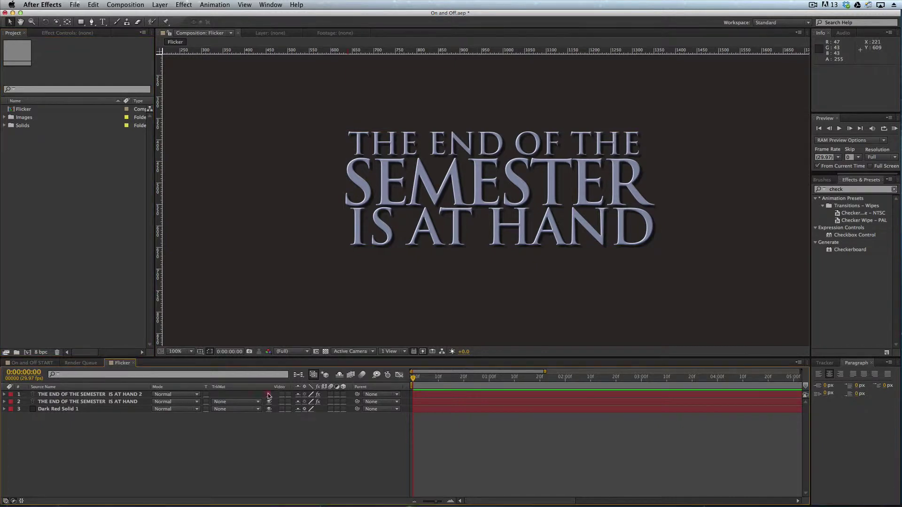
pyautogui.click(269, 396)
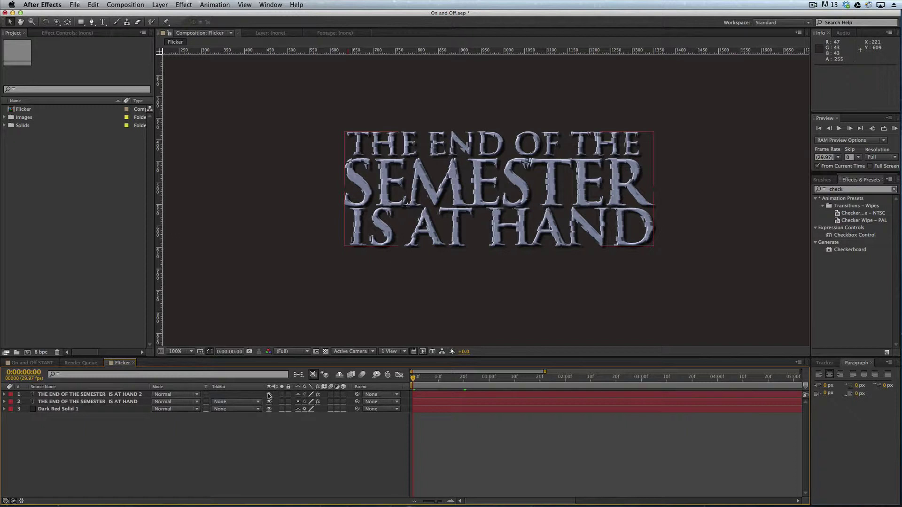
# Step: Add a Null Object from the Layer menu and rename it 'On and Off again'
pyautogui.click(160, 4)
pyautogui.moveTo(163, 15)
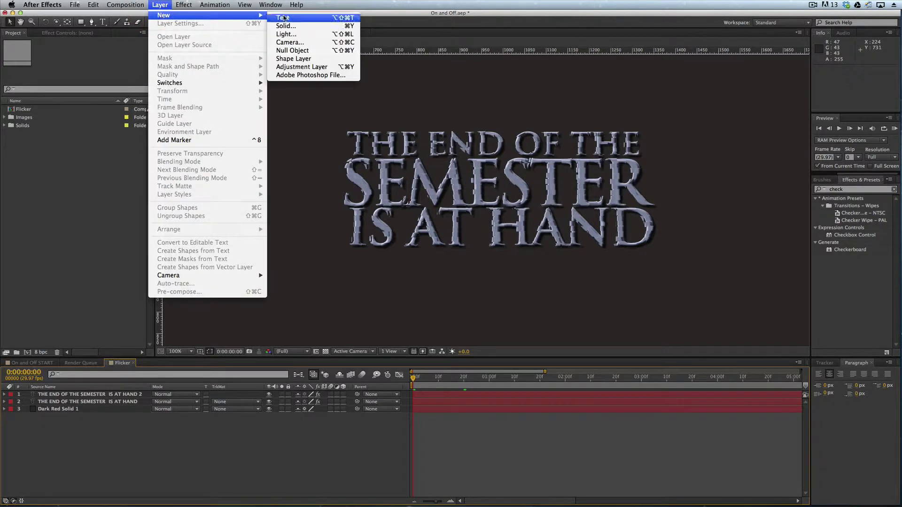
pyautogui.click(291, 50)
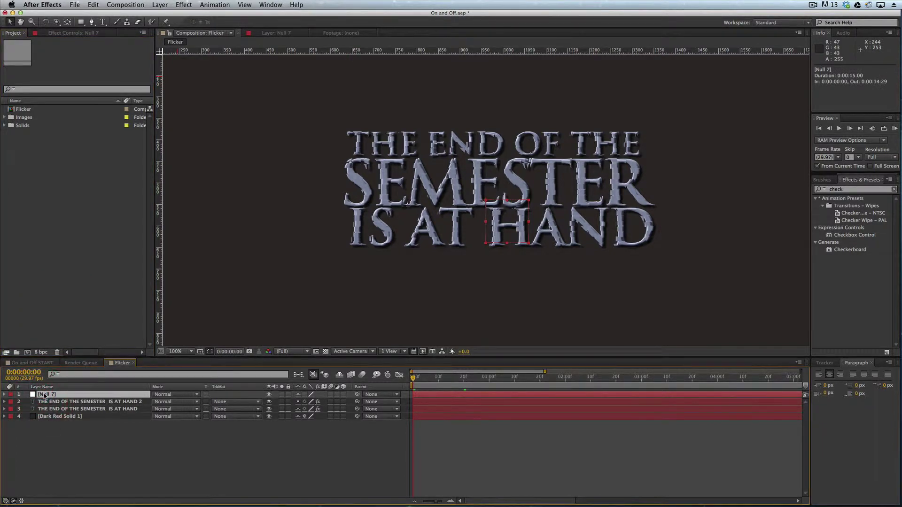
pyautogui.press('Return')
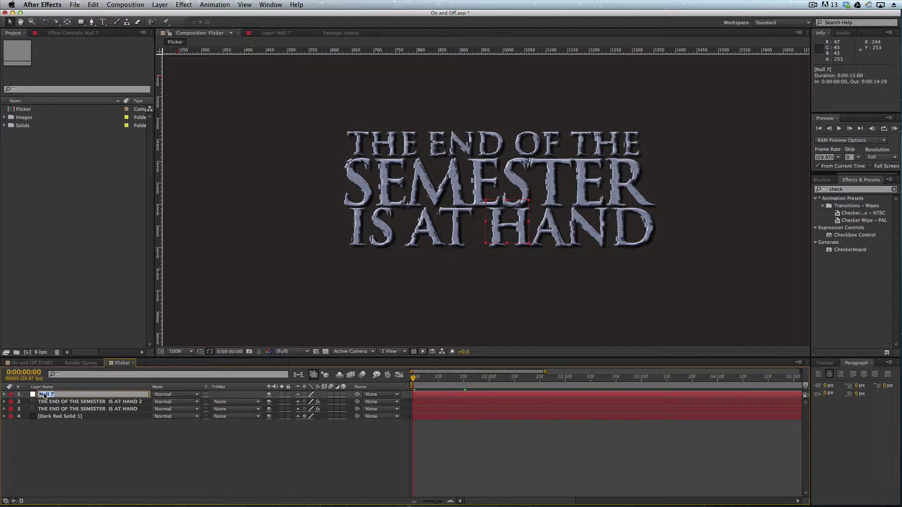
pyautogui.write('C')
pyautogui.write(' and Off')
pyautogui.write(' again')
pyautogui.press('Return')
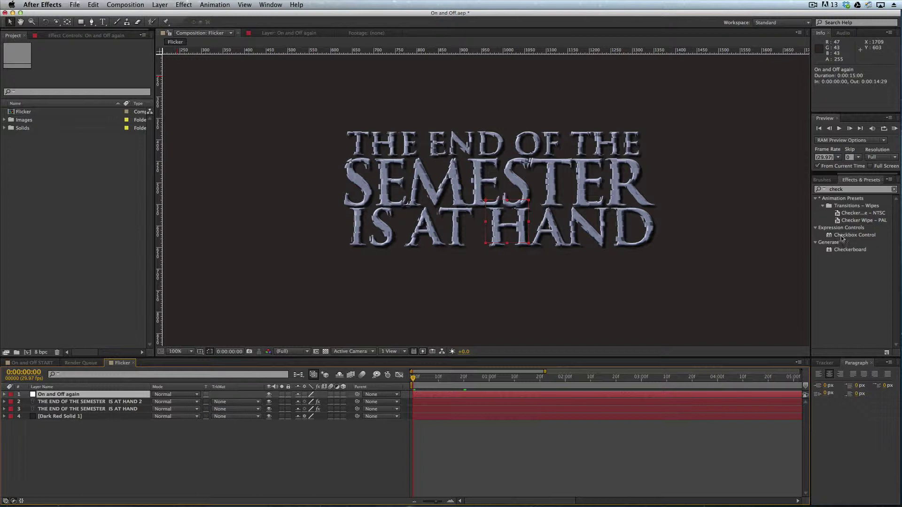
# Step: Apply Checkbox Control to the 'On and Off again' null and reveal its Checkbox property
pyautogui.moveTo(840, 235); pyautogui.dragTo(844, 238)
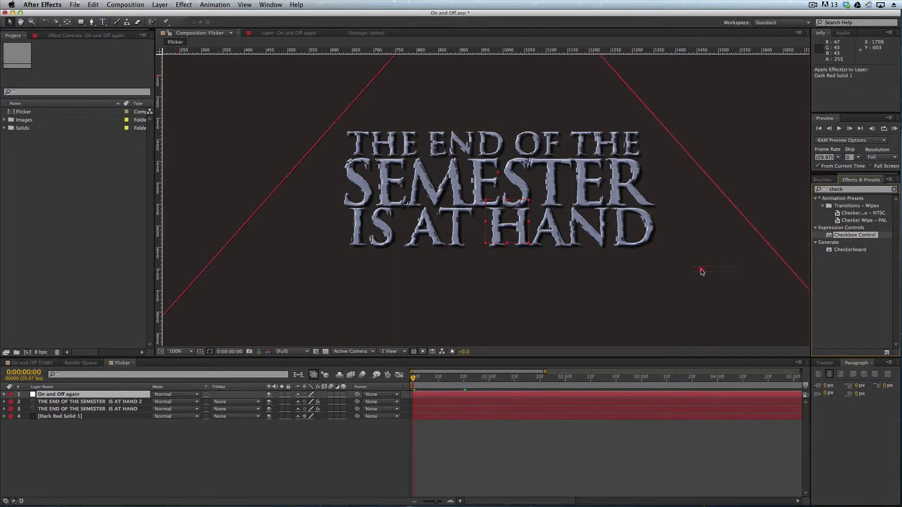
pyautogui.moveTo(844, 238)
pyautogui.mouseDown()
pyautogui.moveTo(154, 401)
pyautogui.moveTo(110, 396)
pyautogui.mouseUp()
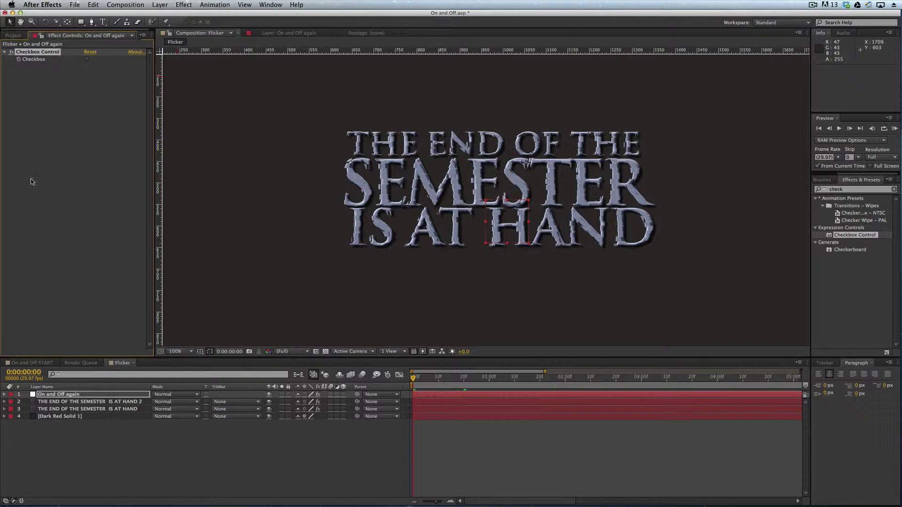
pyautogui.click(7, 396)
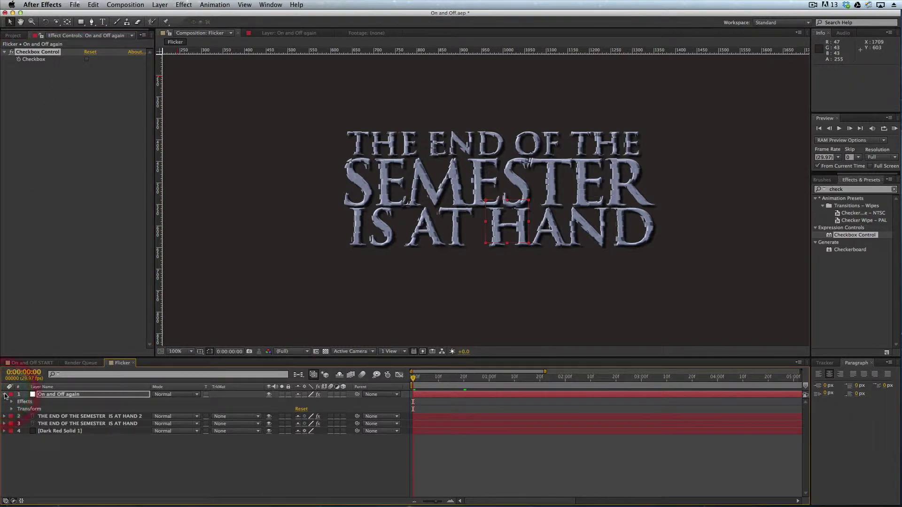
pyautogui.click(12, 403)
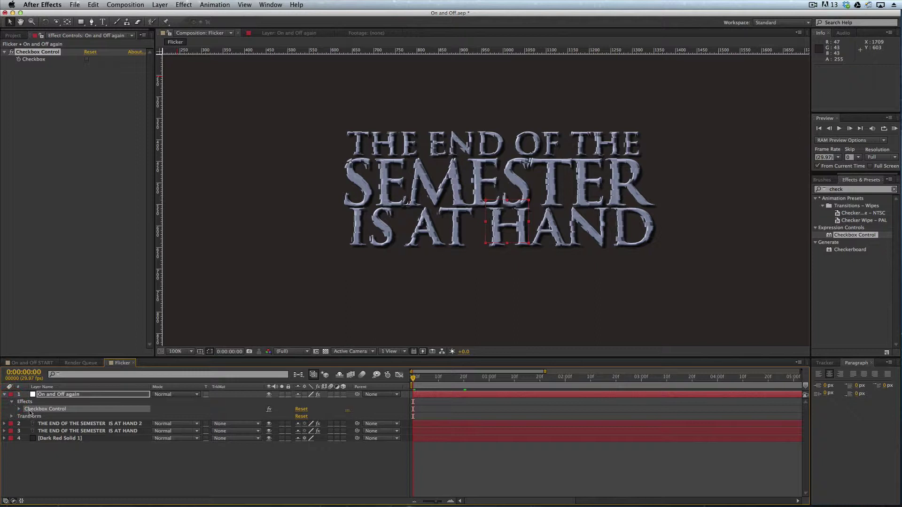
pyautogui.click(20, 409)
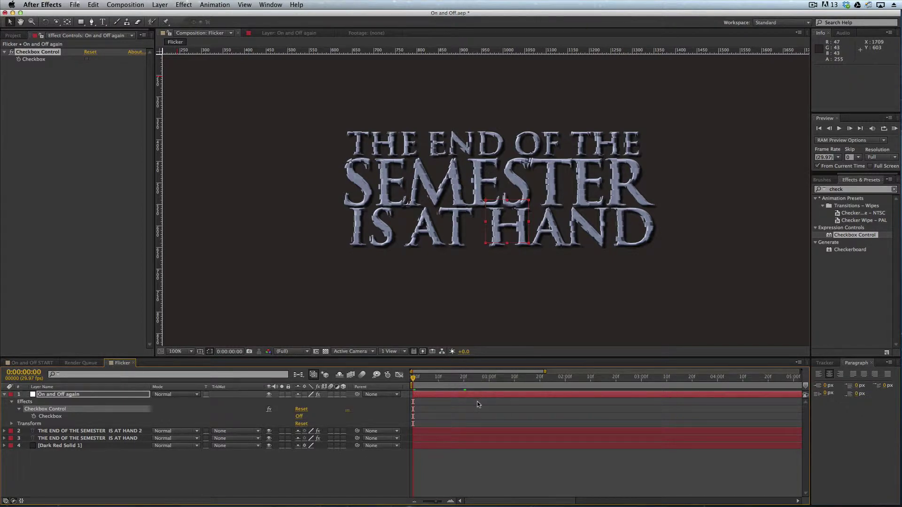
# Step: Set a starting Checkbox keyframe at frame 10 and switch it on at frame 12
pyautogui.click(414, 378)
pyautogui.moveTo(413, 378); pyautogui.dragTo(437, 380)
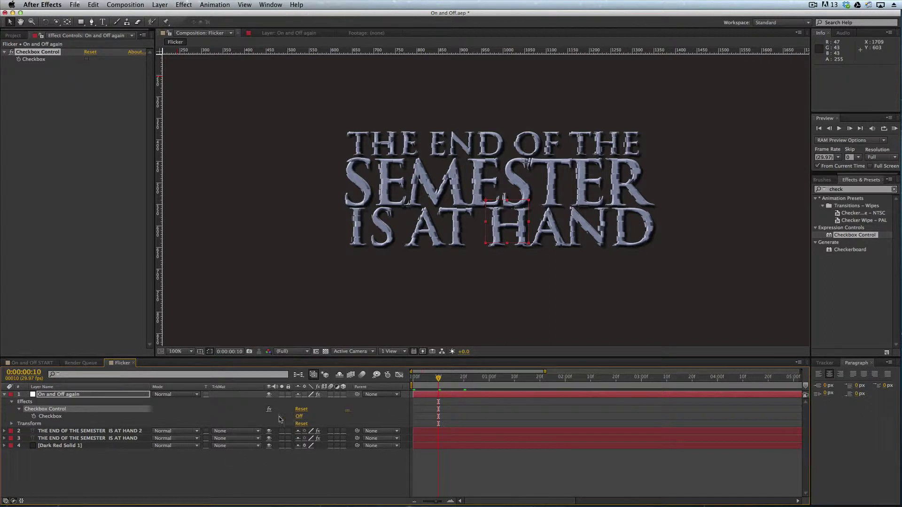
pyautogui.click(33, 416)
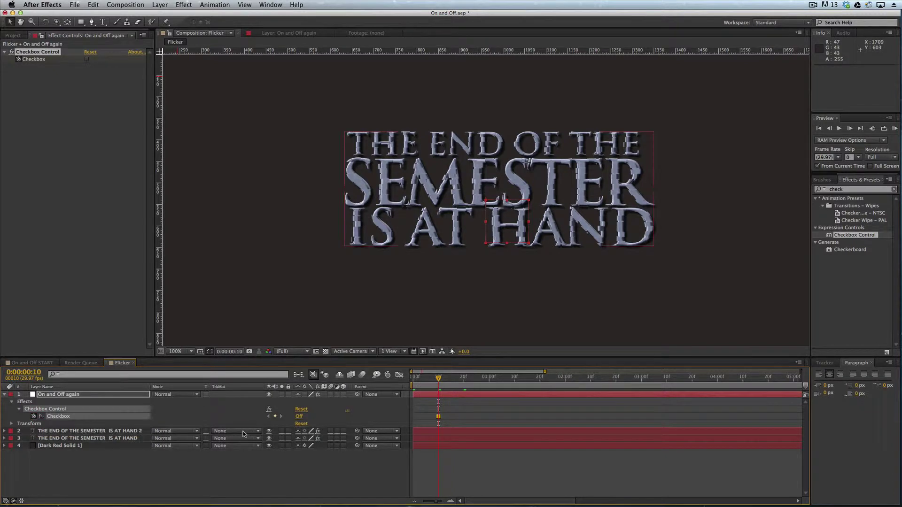
pyautogui.click(443, 378)
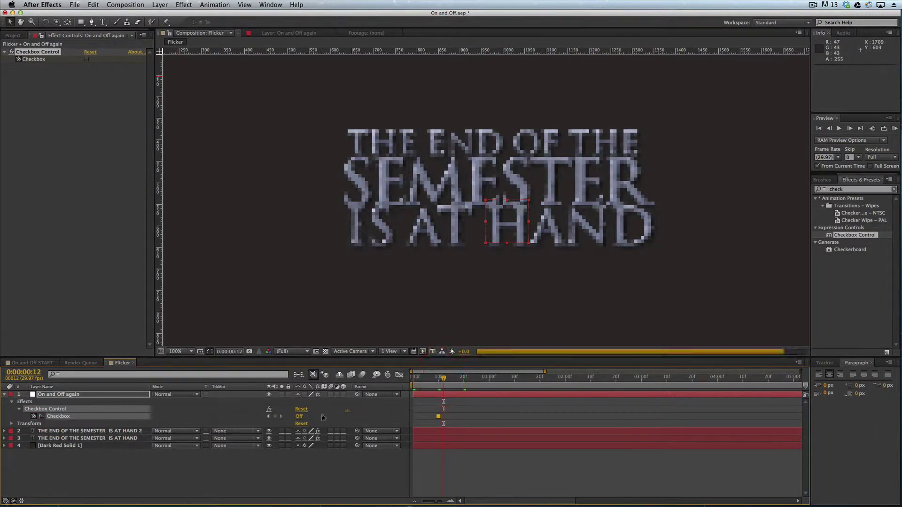
pyautogui.click(299, 418)
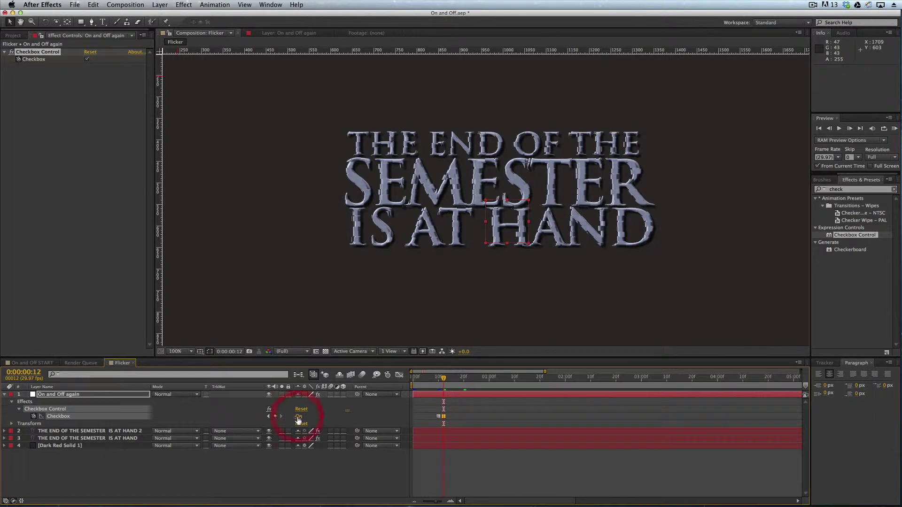
# Step: Toggle the Checkbox off, on and off at frames 14, 16 and 18
pyautogui.click(448, 378)
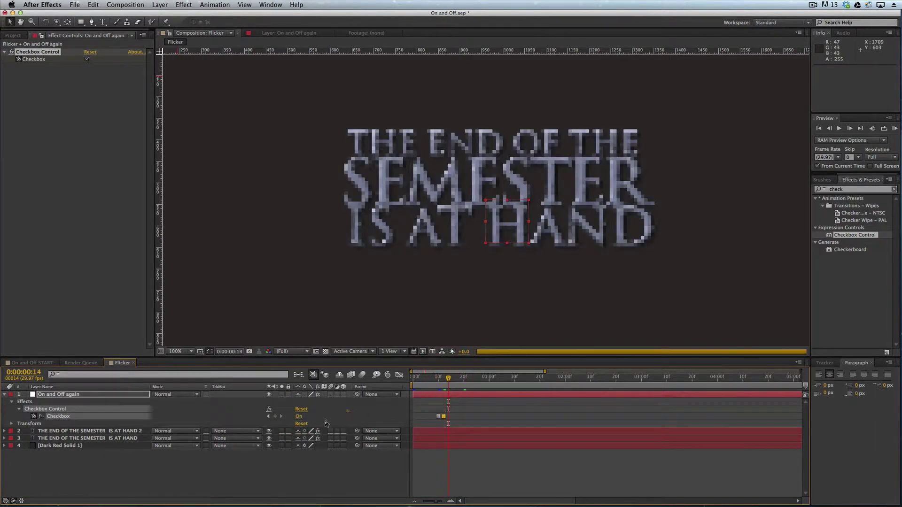
pyautogui.click(300, 418)
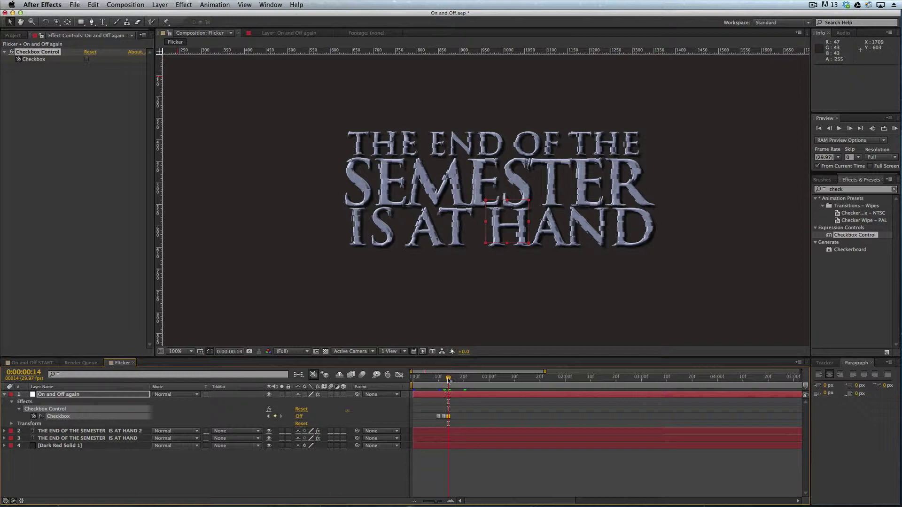
pyautogui.click(455, 378)
pyautogui.click(300, 417)
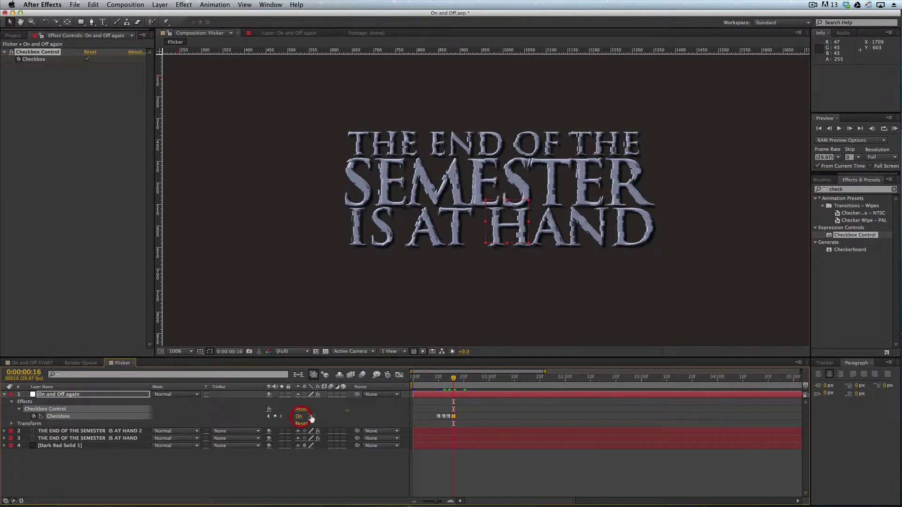
pyautogui.click(459, 378)
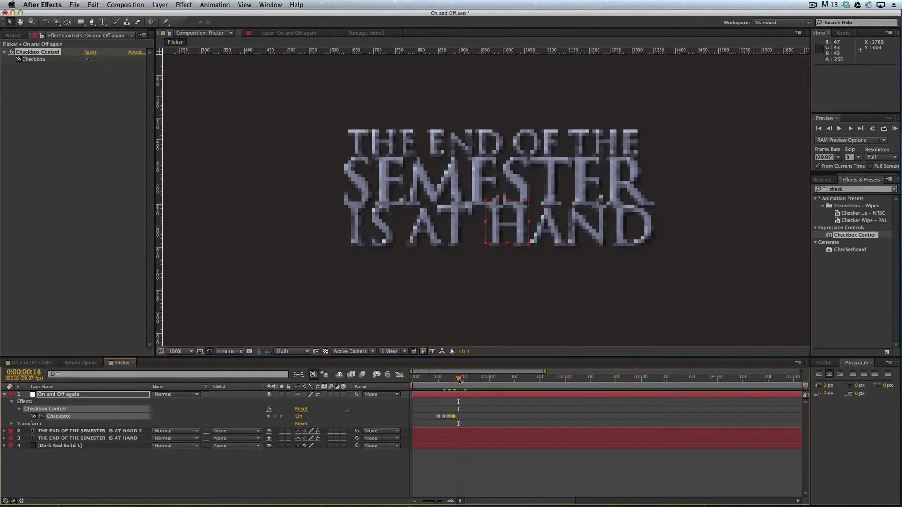
pyautogui.click(299, 417)
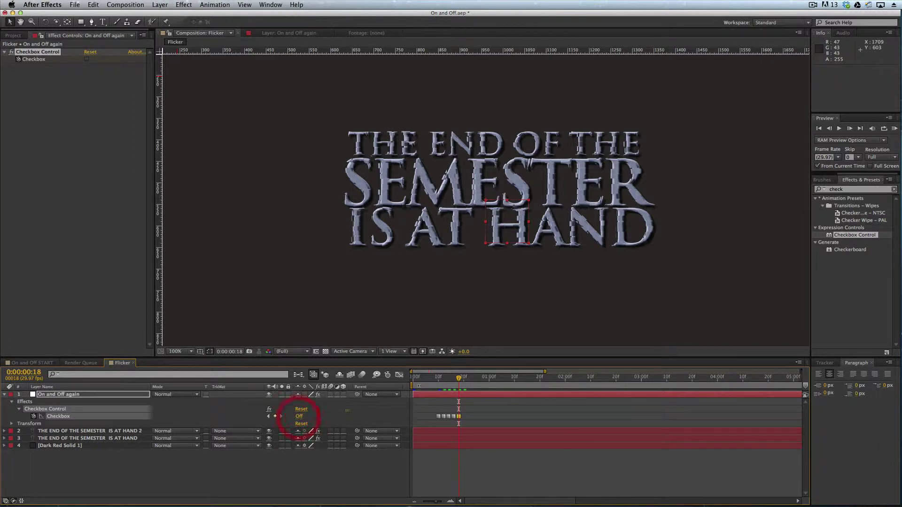
# Step: Add on/off Checkbox keyframes at frame 19 and shortly after, then scrub to check
pyautogui.click(462, 378)
pyautogui.click(299, 417)
pyautogui.click(466, 378)
pyautogui.click(300, 417)
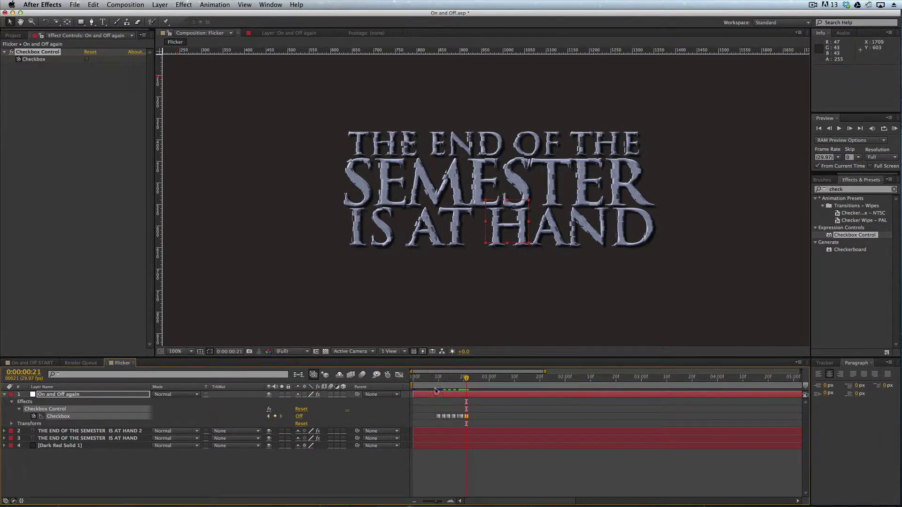
pyautogui.click(425, 377)
pyautogui.moveTo(424, 378); pyautogui.dragTo(473, 381)
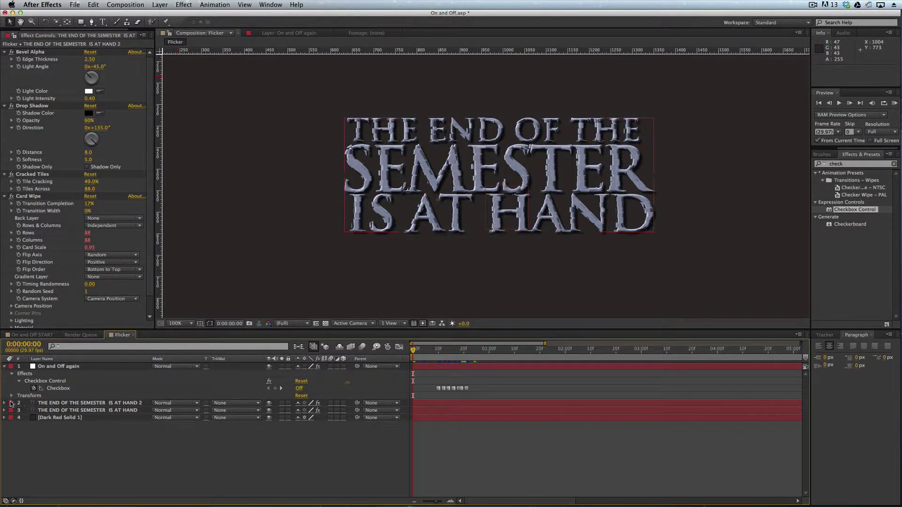
# Step: Start layer 2's Opacity expression with 'if (' pick-whipped to the null's Checkbox
pyautogui.click(5, 404)
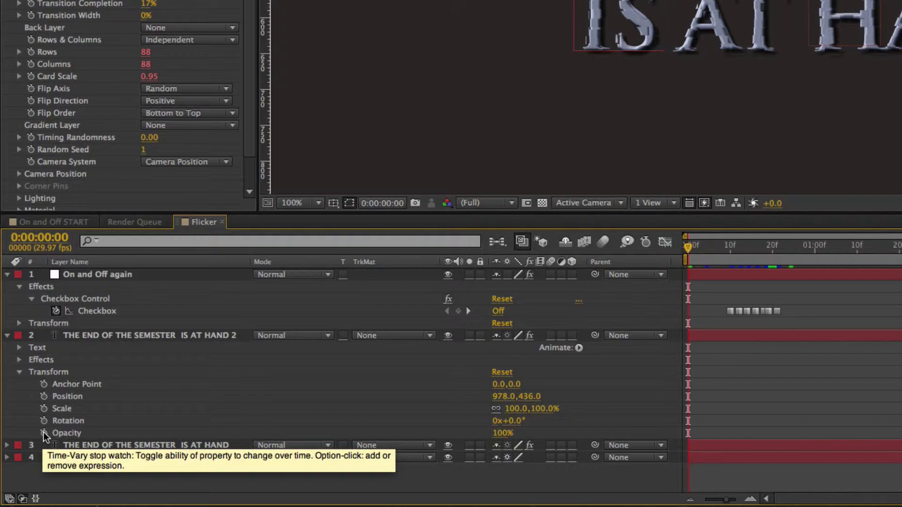
pyautogui.keyDown('alt'); pyautogui.click(43, 431); pyautogui.keyUp('alt')
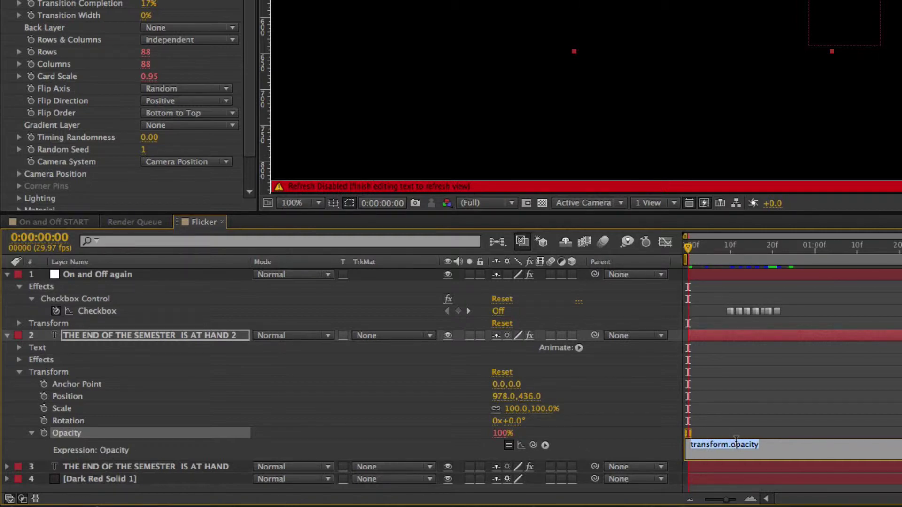
pyautogui.write('if (')
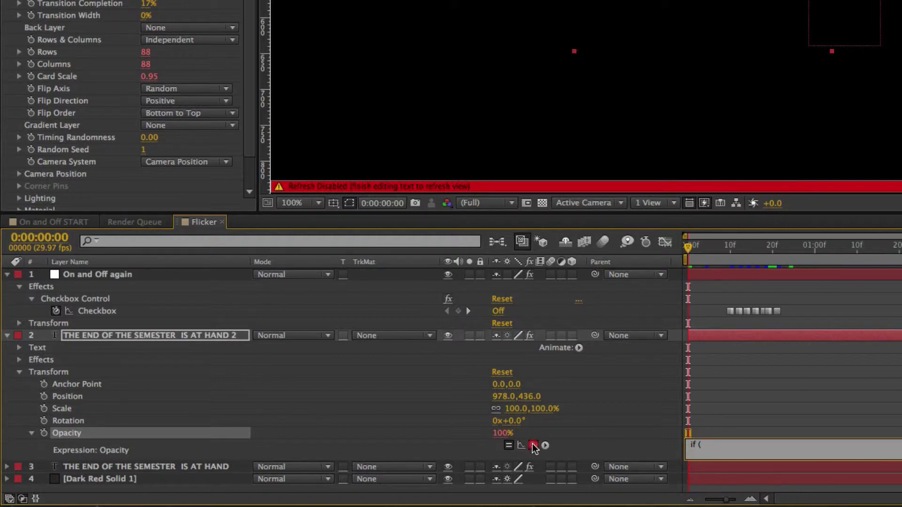
pyautogui.moveTo(533, 445); pyautogui.dragTo(95, 314)
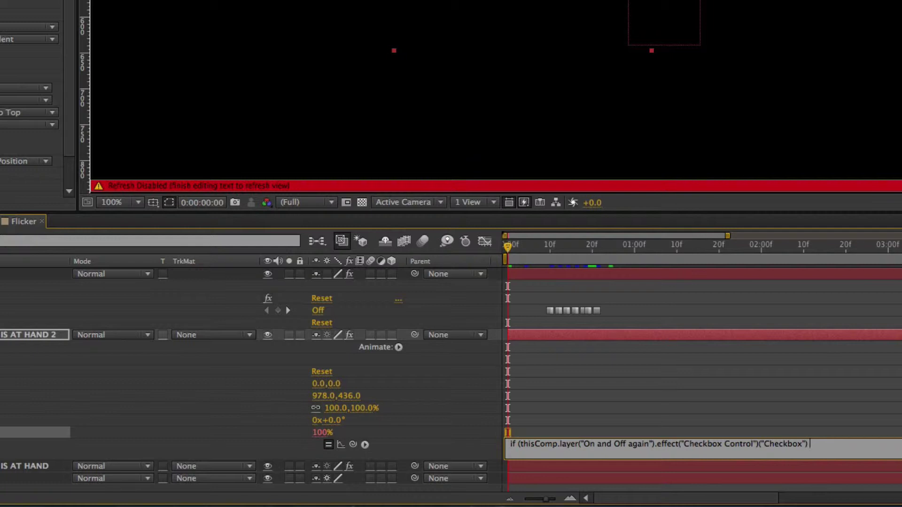
pyautogui.write('==')
pyautogui.write('0')
pyautogui.write(') Opacity')
pyautogui.write(' =')
pyautogui.write('100')
pyautogui.write(';')
# Step: Finish line one with '== 0) Opacity =100;' and begin a second Checkbox-linked 'if ('
pyautogui.press('Return')
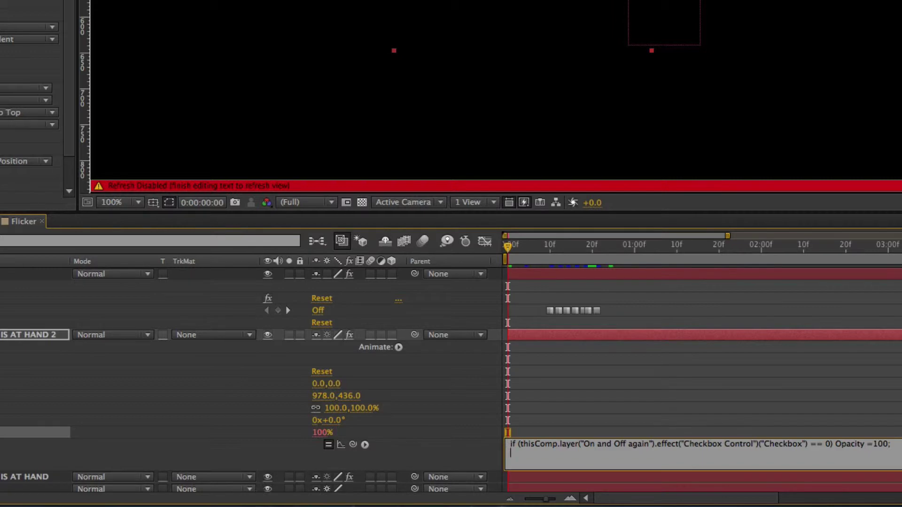
pyautogui.write('if (')
pyautogui.moveTo(353, 444); pyautogui.dragTo(89, 312)
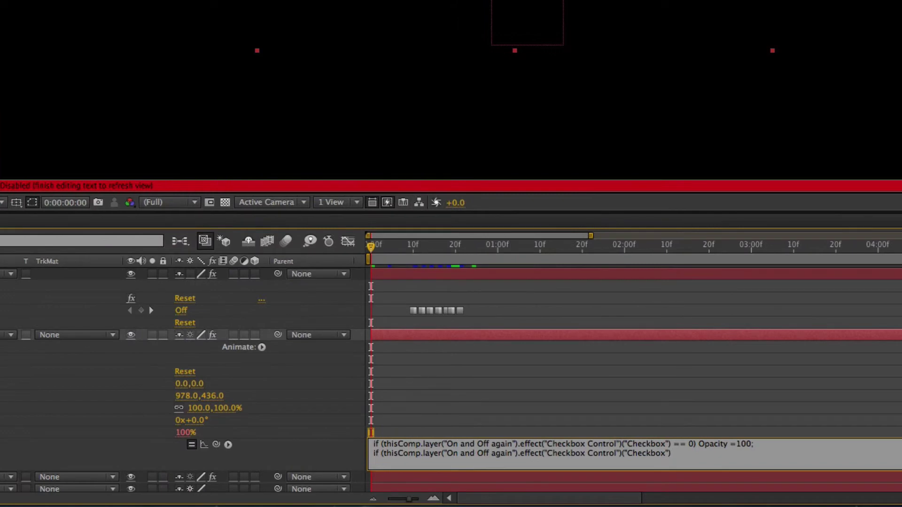
pyautogui.write('==')
pyautogui.write(' 1) Opa')
pyautogui.write('city =')
pyautogui.write('0')
# Step: Commit layer 2's expression, collapse its properties, and expand the third title layer
pyautogui.click(236, 369)
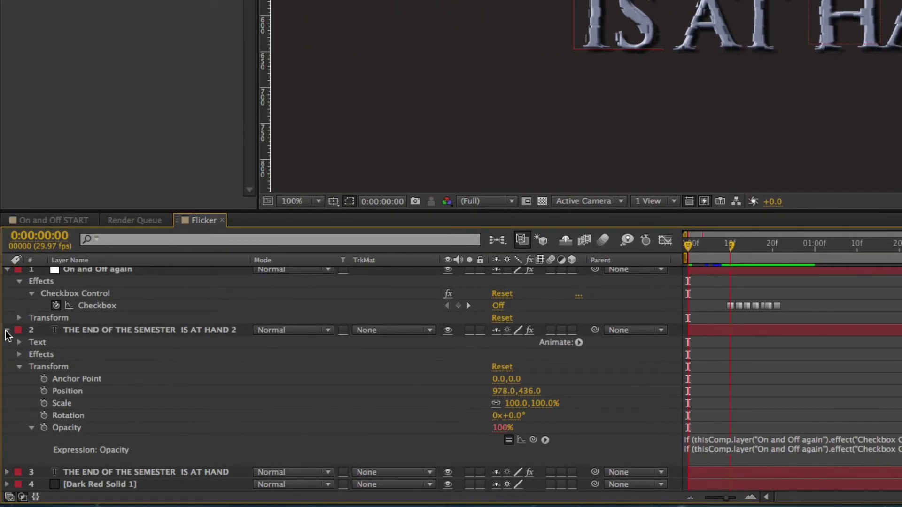
pyautogui.click(9, 330)
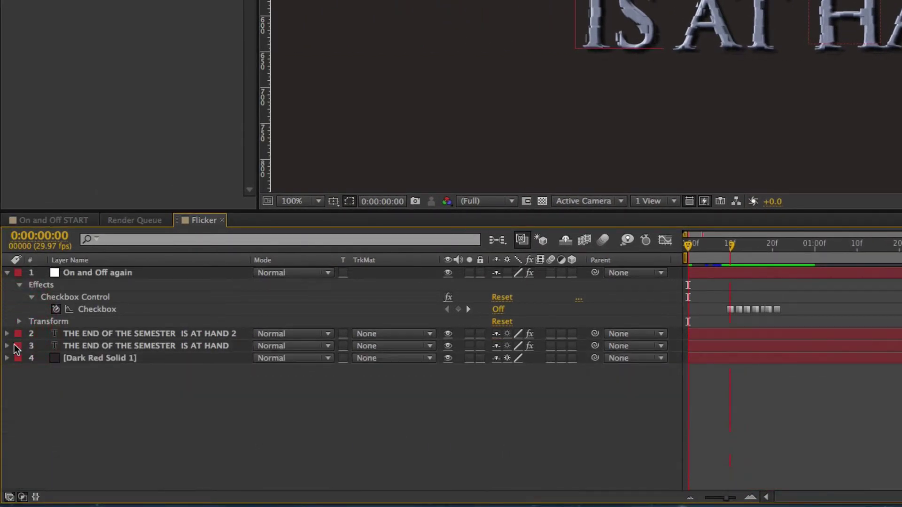
pyautogui.click(8, 346)
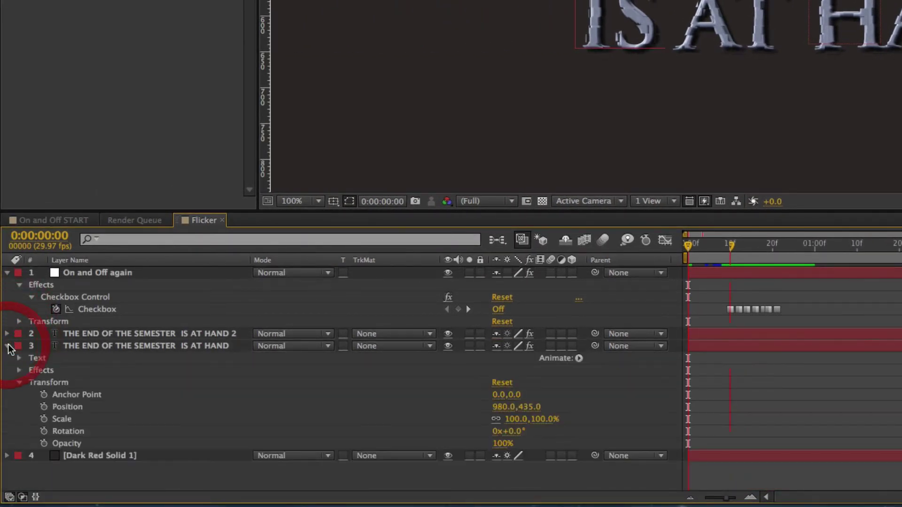
# Step: Write layer 3's Opacity expression: 0 when Checkbox is 0, then a Checkbox test for 1
pyautogui.keyDown('alt'); pyautogui.click(44, 443); pyautogui.keyUp('alt')
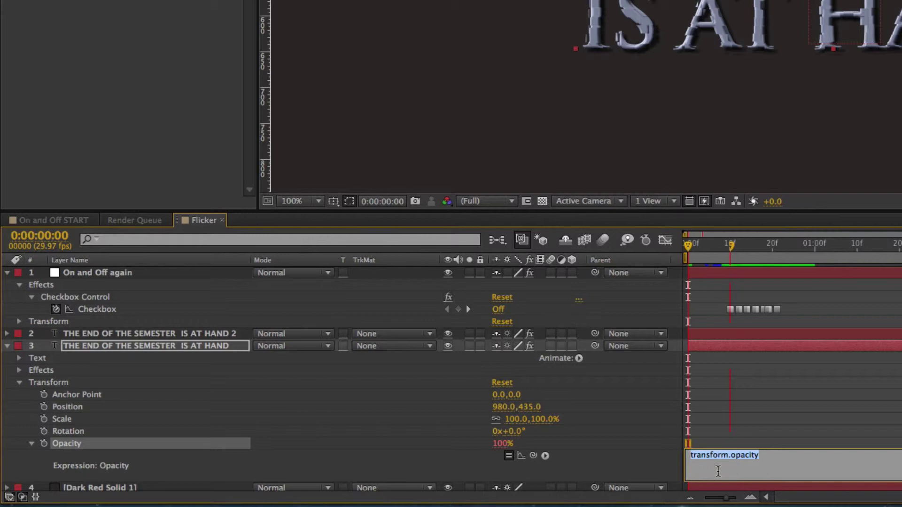
pyautogui.write('if (')
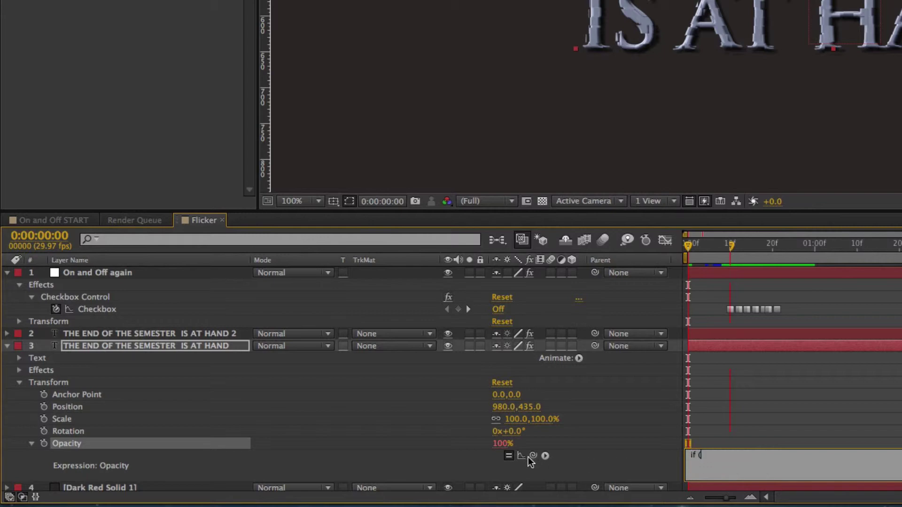
pyautogui.moveTo(535, 456); pyautogui.dragTo(96, 309)
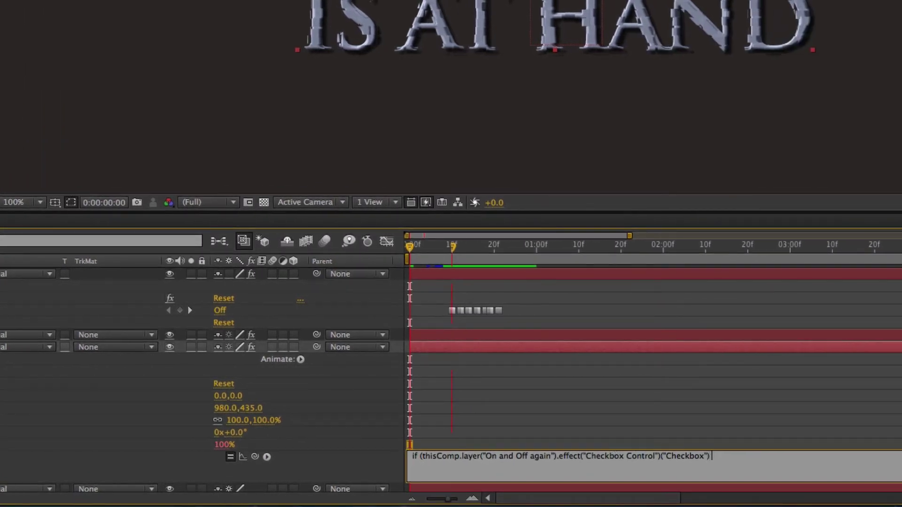
pyautogui.write('==')
pyautogui.write(' 0)')
pyautogui.write(' Opacity ')
pyautogui.write('= ')
pyautogui.write('0')
pyautogui.write(';')
pyautogui.press('Return')
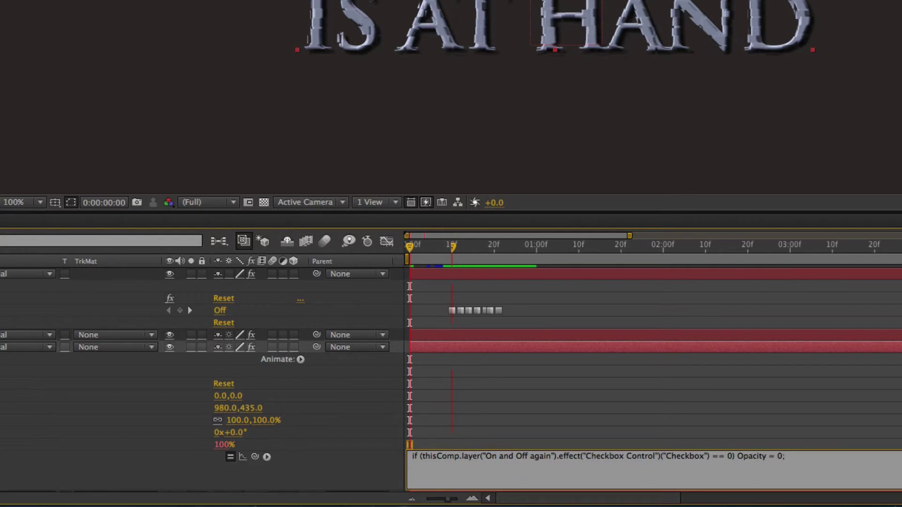
pyautogui.write('if (')
pyautogui.moveTo(255, 456)
pyautogui.mouseDown()
pyautogui.moveTo(107, 421)
pyautogui.moveTo(97, 311)
pyautogui.mouseUp()
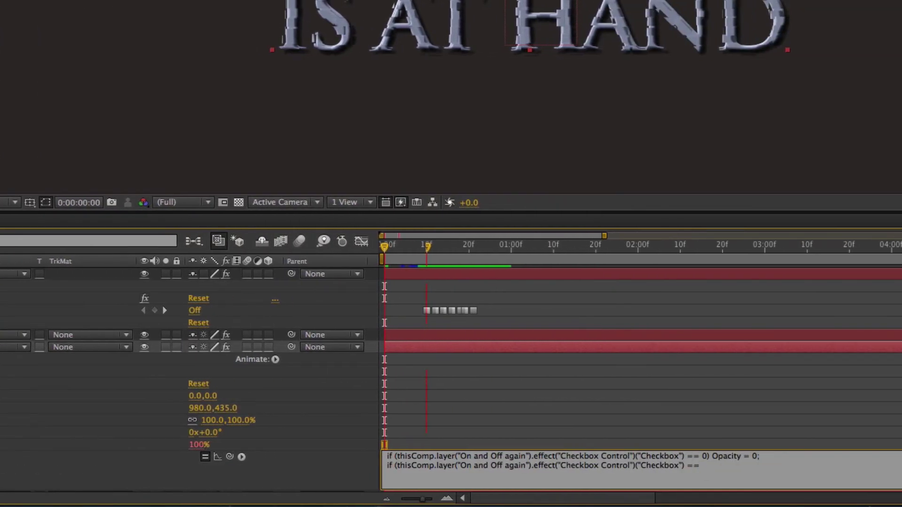
pyautogui.write('1)')
pyautogui.write(' Opacity')
pyautogui.write(' =')
pyautogui.write(' 100')
# Step: Commit the lower title's expression, deselect the layers, and compare both Opacity expressions
pyautogui.click(414, 422)
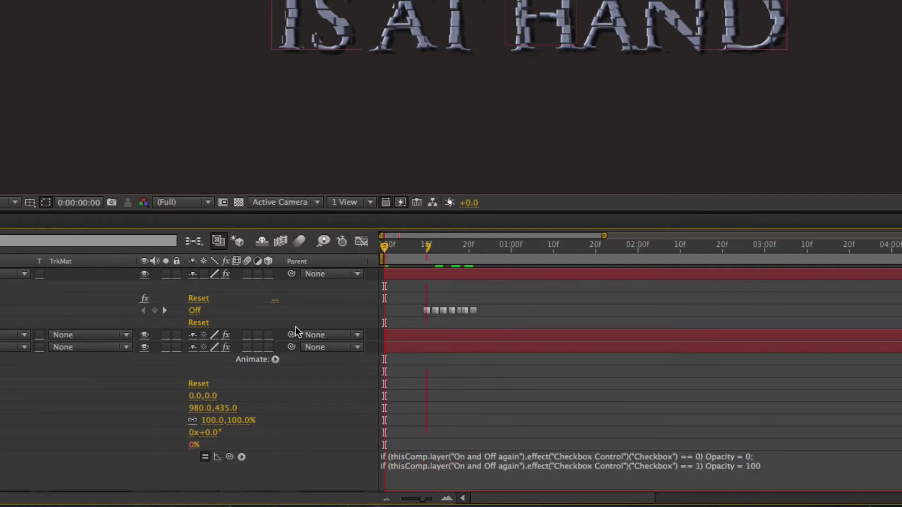
pyautogui.press('F2')
pyautogui.scroll(-1, 452, 388)
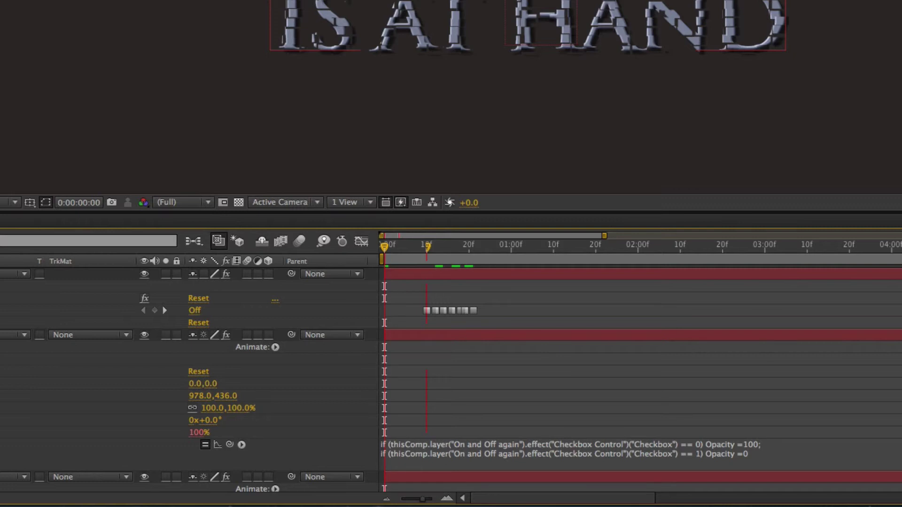
pyautogui.scroll(-4, 451, 353)
pyautogui.scroll(-3, 451, 352)
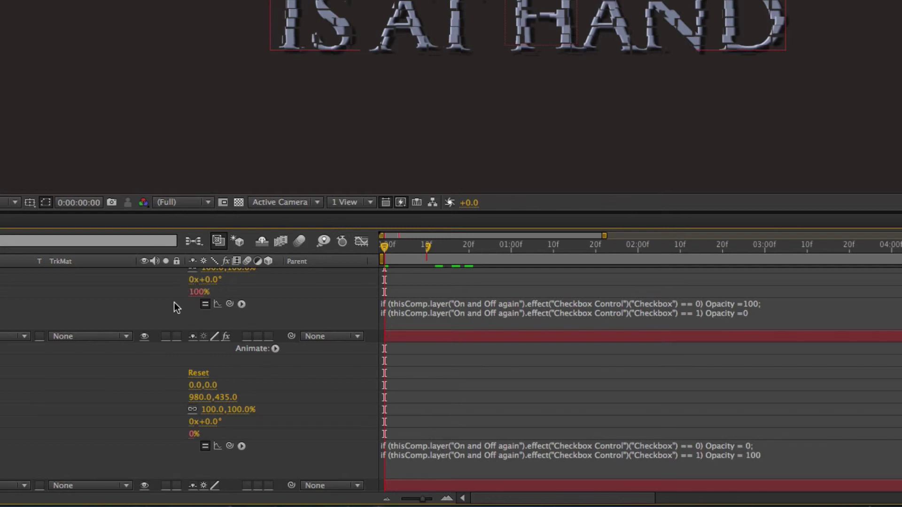
pyautogui.click(174, 434)
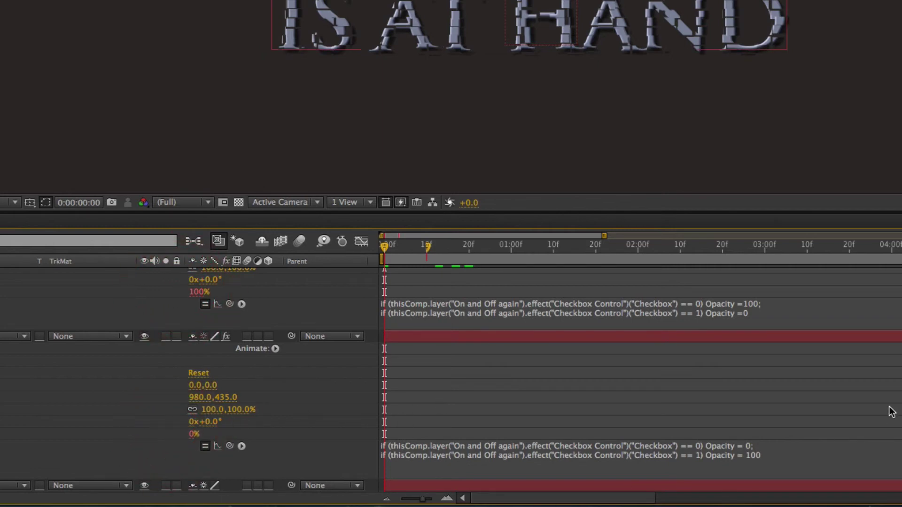
pyautogui.scroll(3, 891, 413)
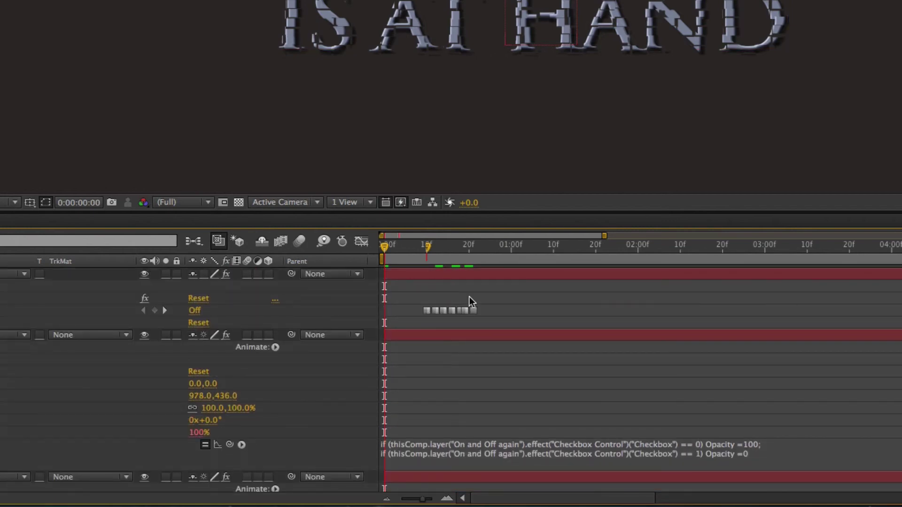
# Step: Preview the flicker twice from its start, then select and deselect the Checkbox keyframes
pyautogui.moveTo(385, 247); pyautogui.dragTo(420, 249)
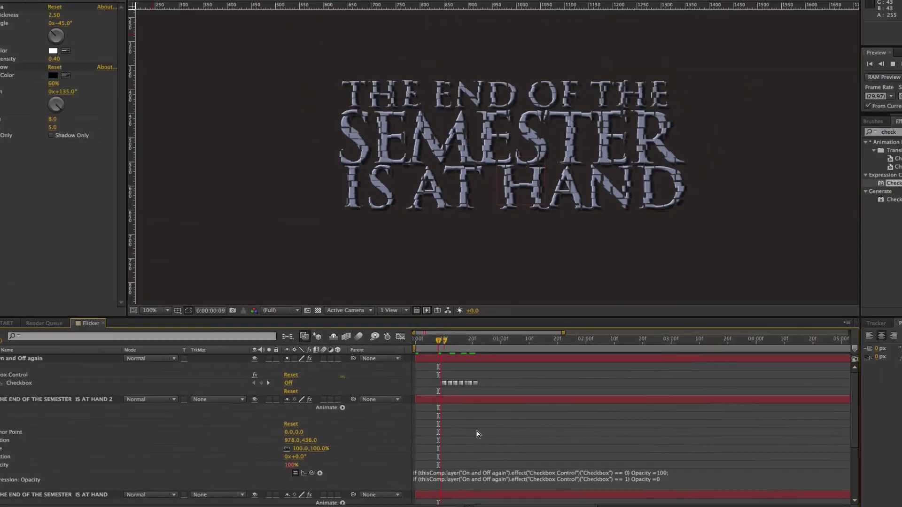
pyautogui.press('space')
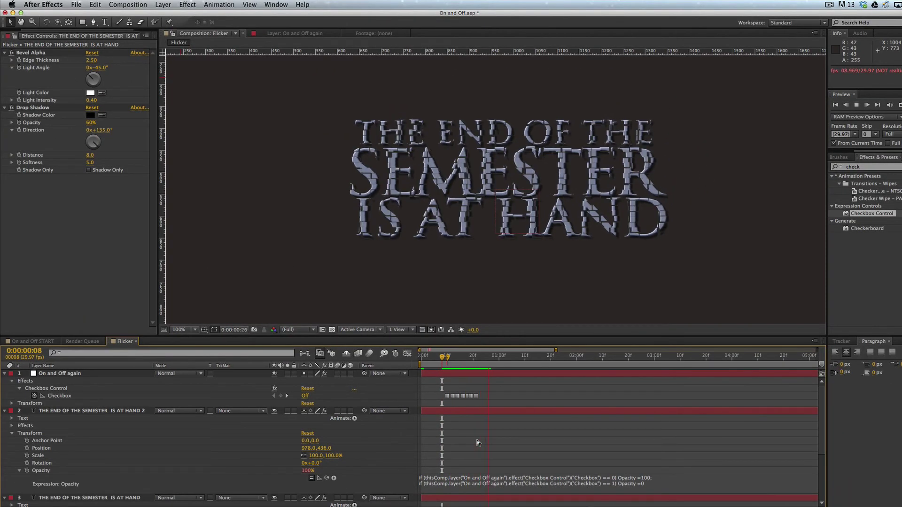
pyautogui.press('space')
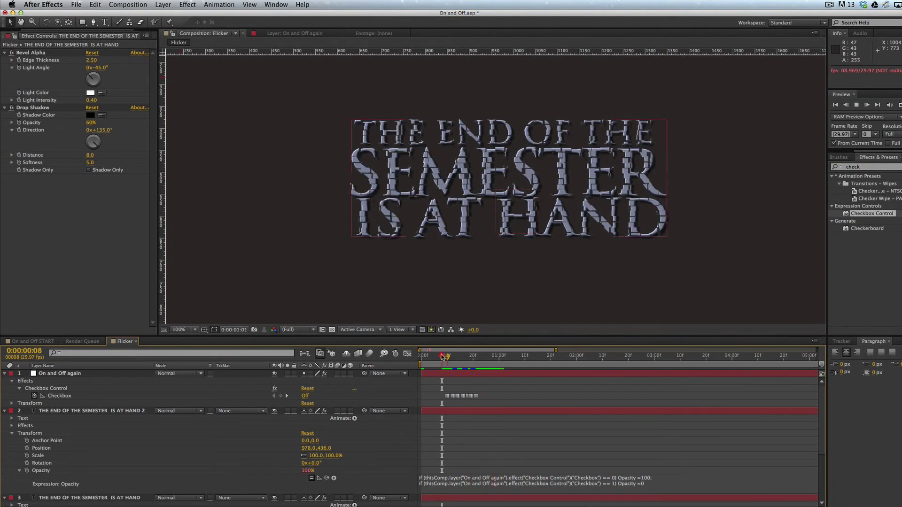
pyautogui.press('space')
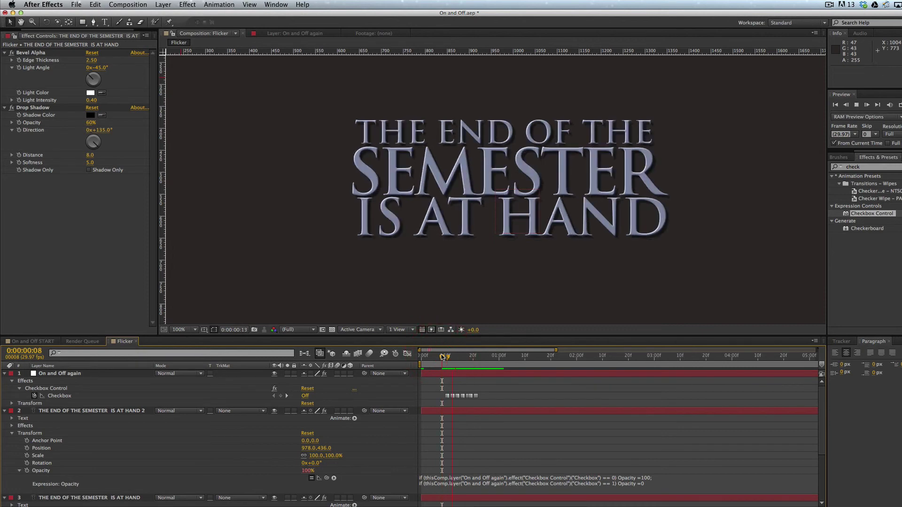
pyautogui.press('space')
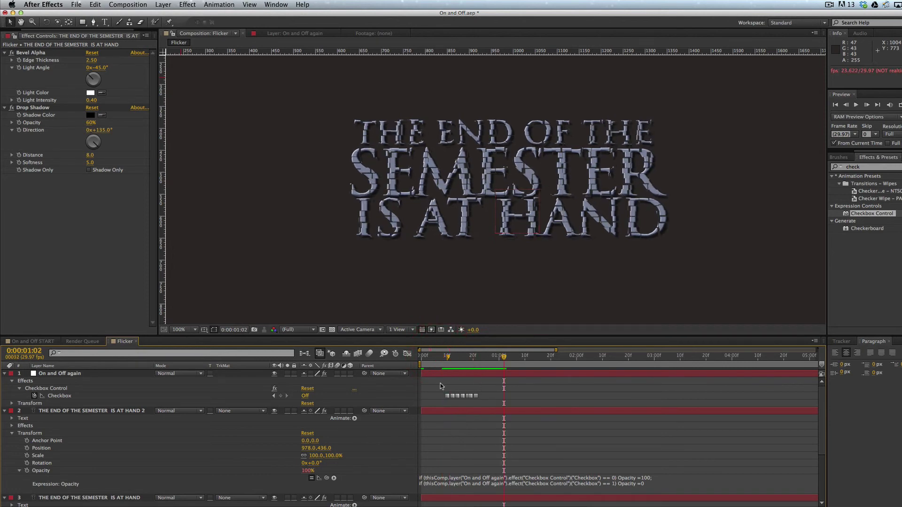
pyautogui.moveTo(440, 383); pyautogui.dragTo(494, 402)
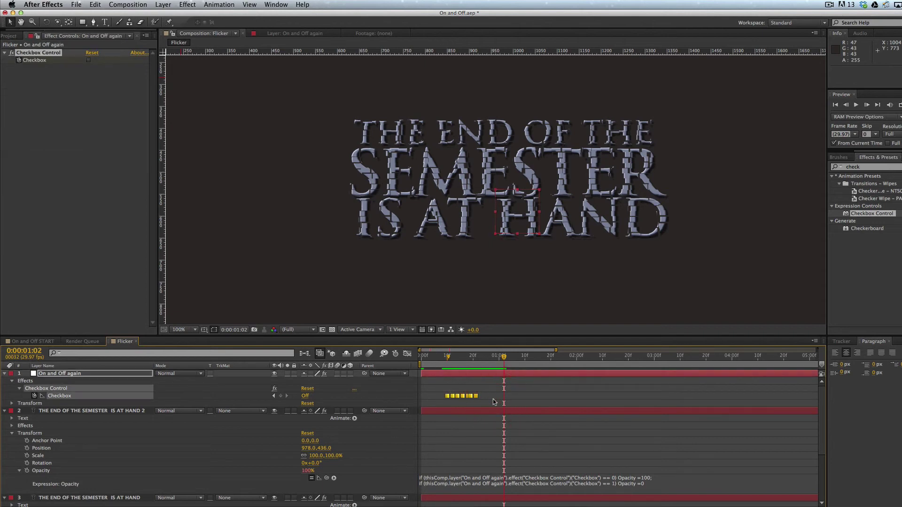
pyautogui.click(487, 388)
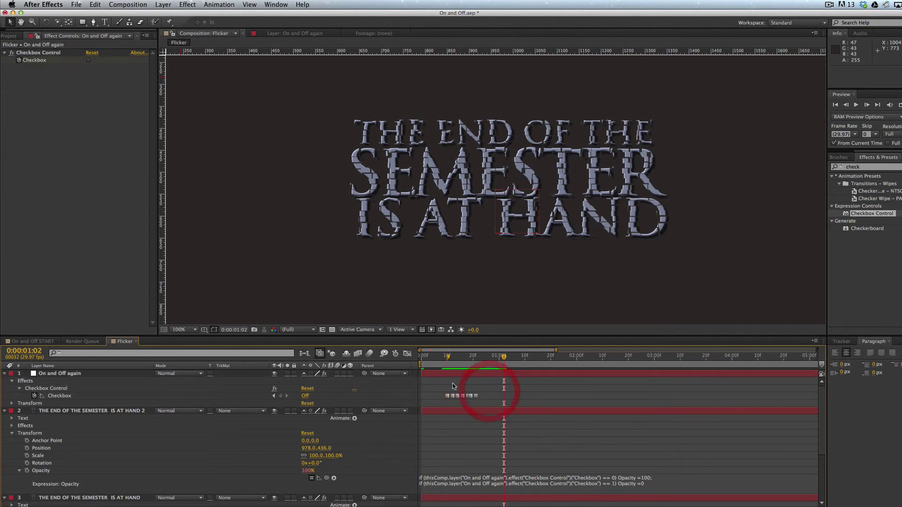